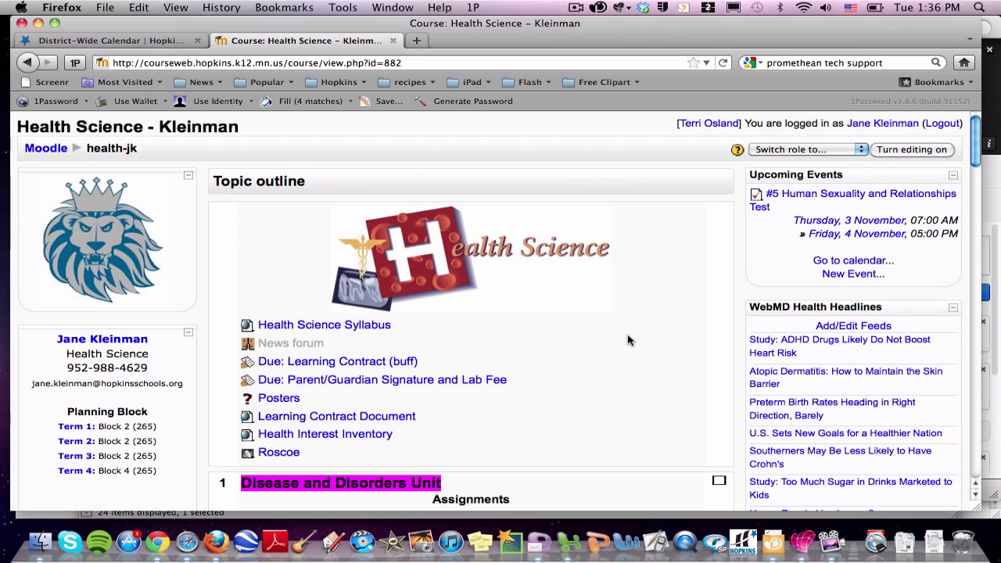
Scroll to the Nutrition and Body Composition unit's Tests section and open the Test #2: Nutrition quiz.
scroll(627, 340, down, 10)
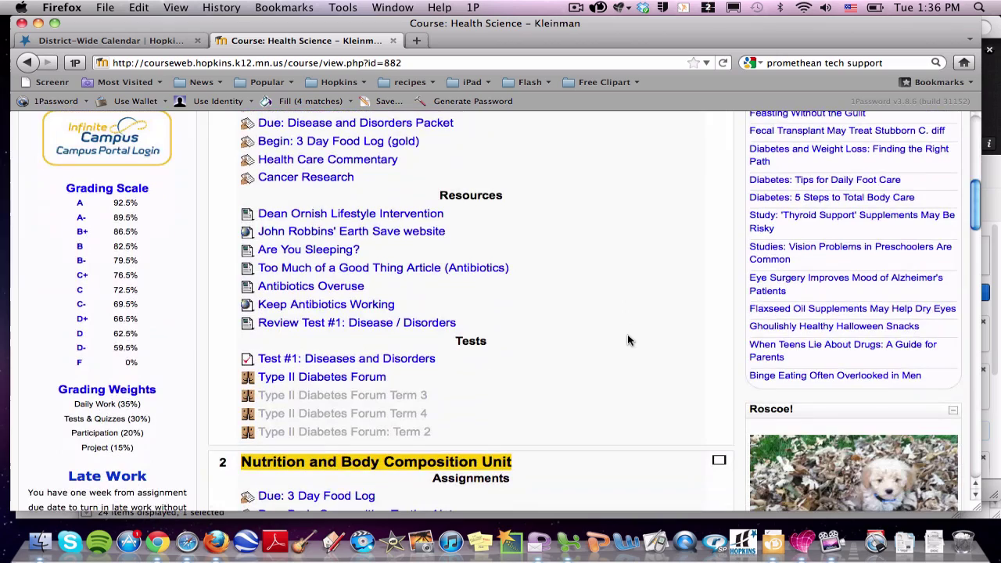
scroll(627, 340, down, 8)
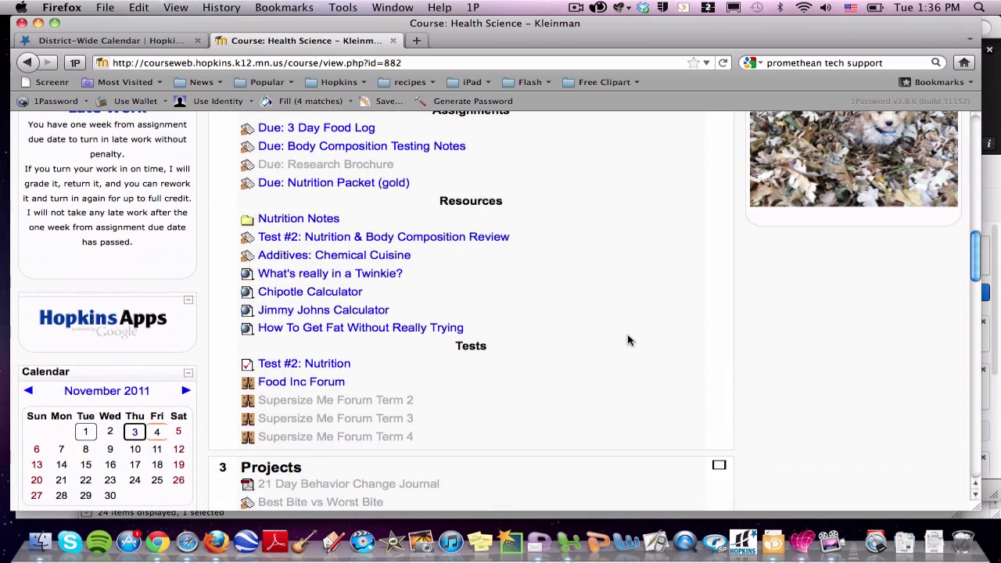
click(333, 370)
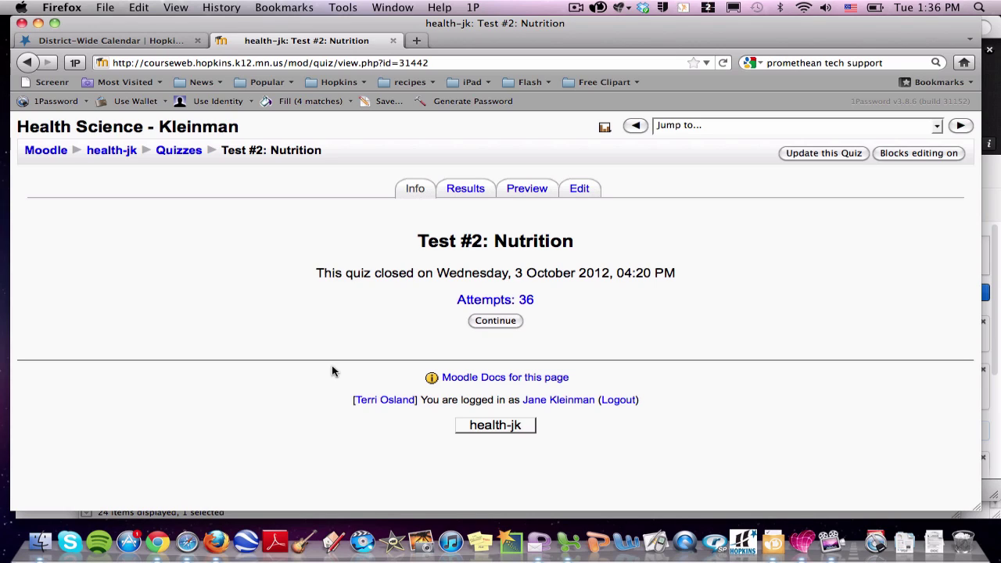
Open the overview of all 36 attempts and sort by Grade/56, highest first (51 at top).
click(485, 307)
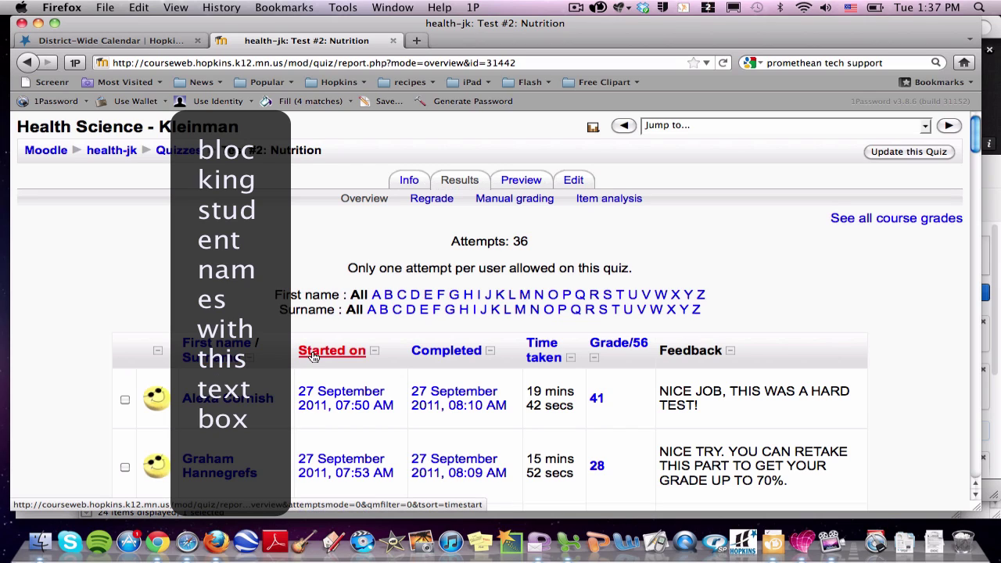
click(625, 351)
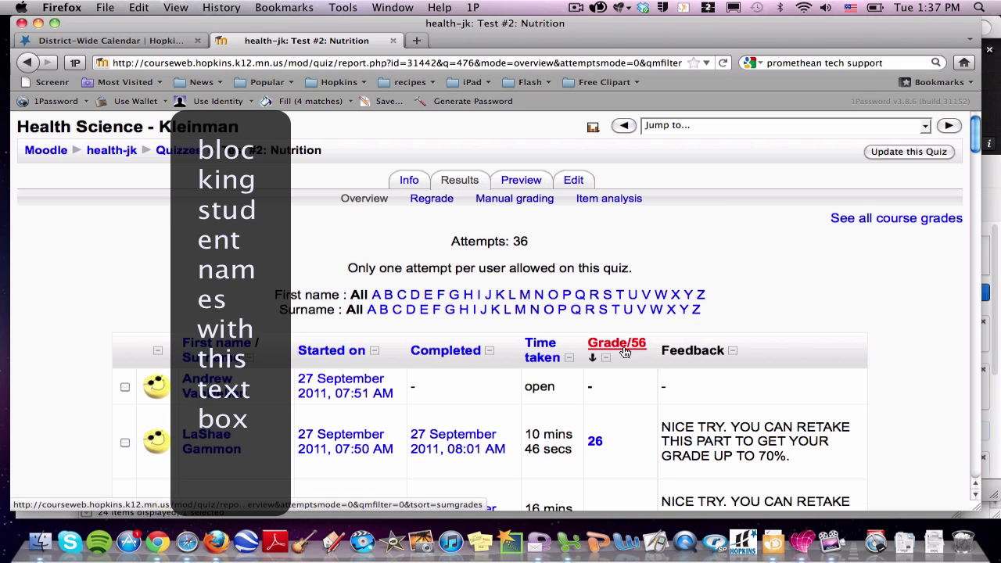
scroll(625, 352, down, 3)
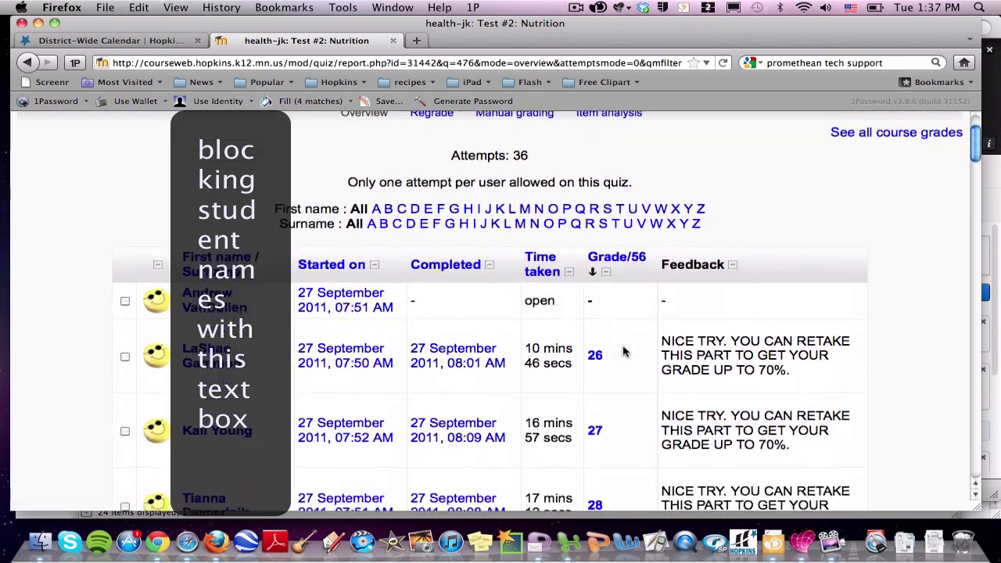
scroll(625, 352, up, 3)
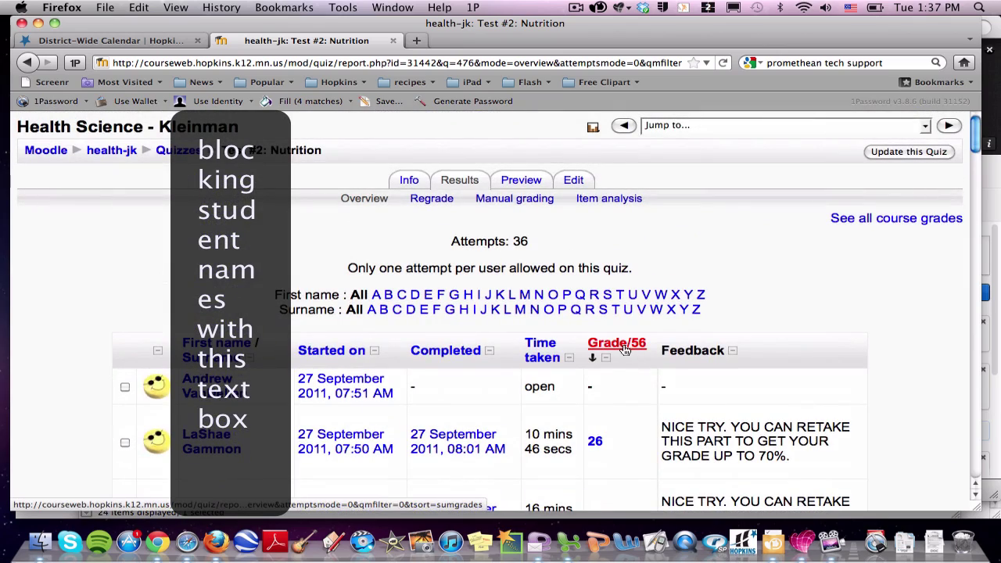
click(624, 351)
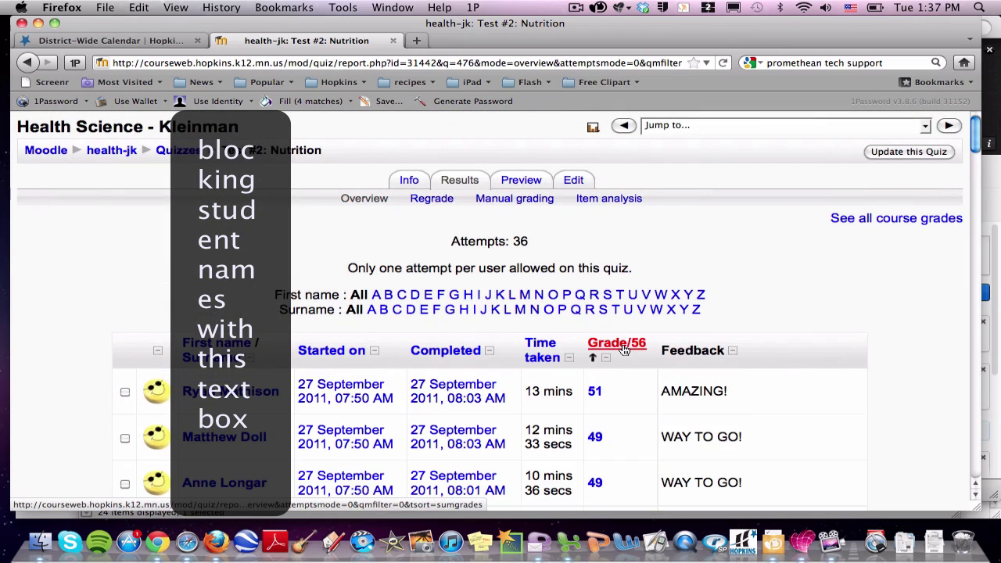
scroll(625, 349, down, 2)
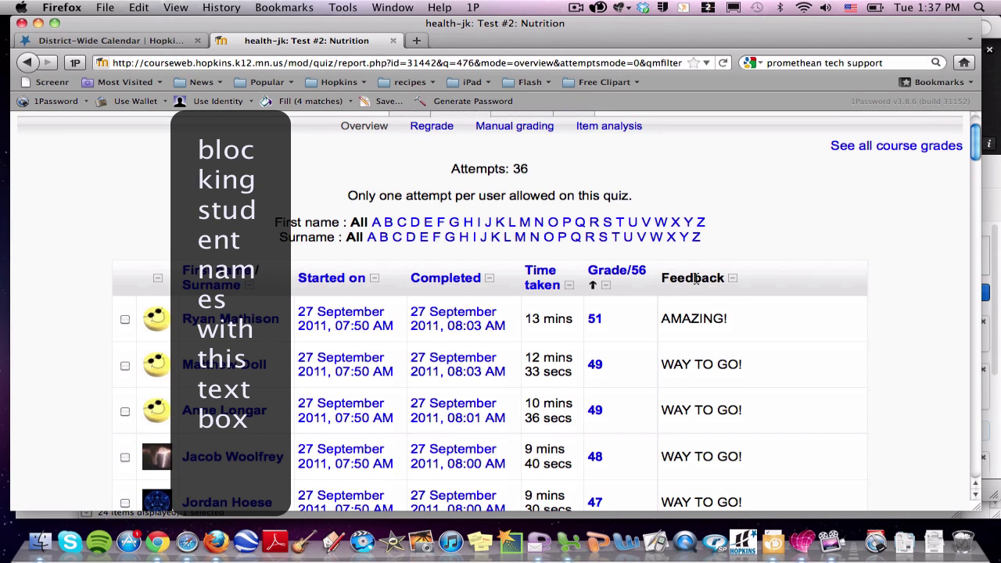
scroll(695, 278, down, 1)
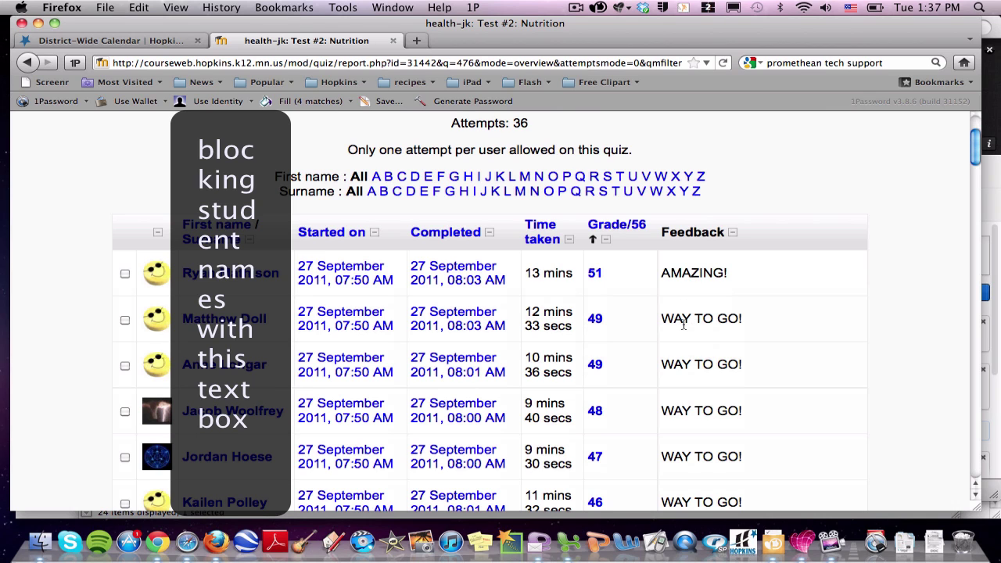
scroll(757, 327, up, 3)
scroll(757, 327, down, 2)
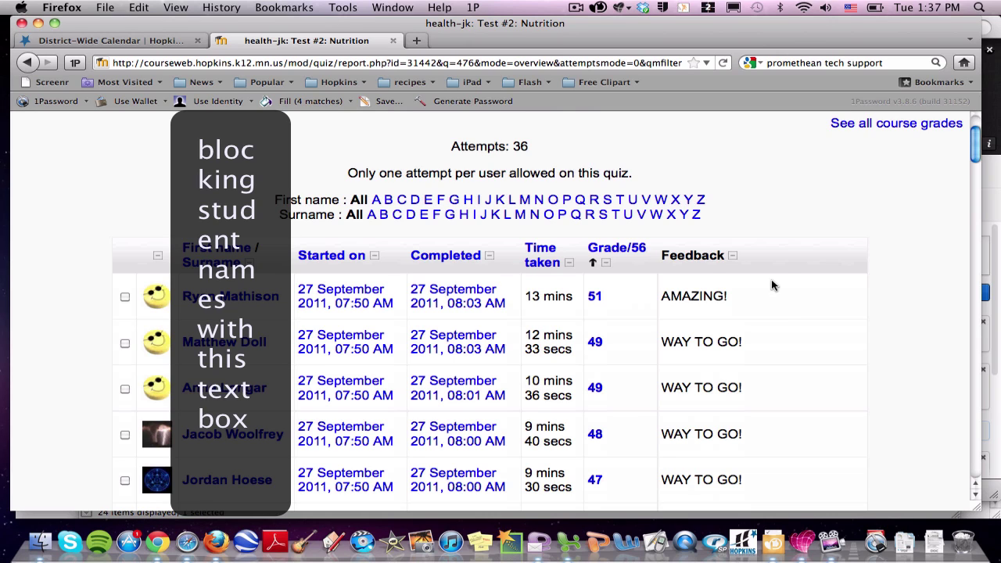
scroll(795, 233, down, 15)
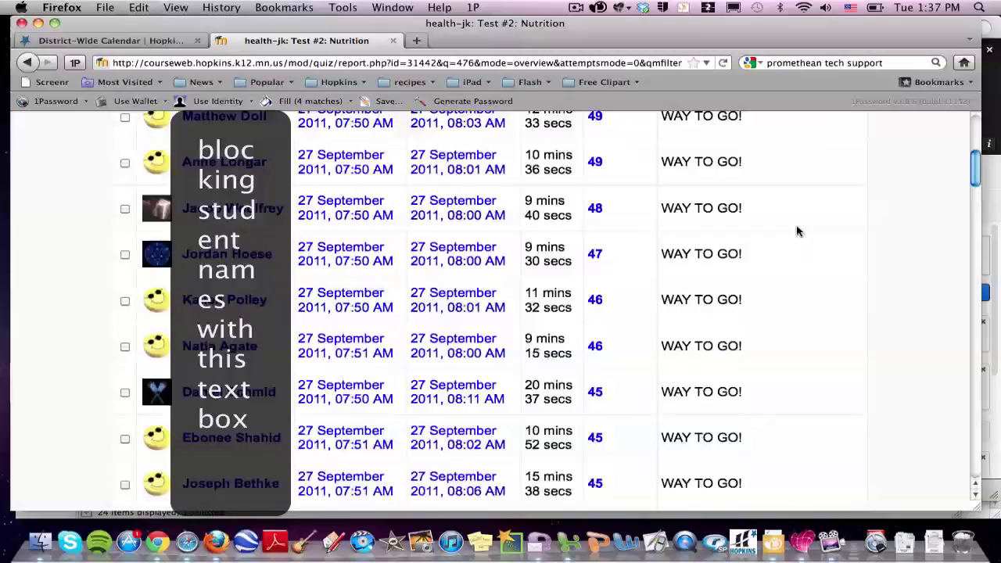
scroll(797, 231, down, 15)
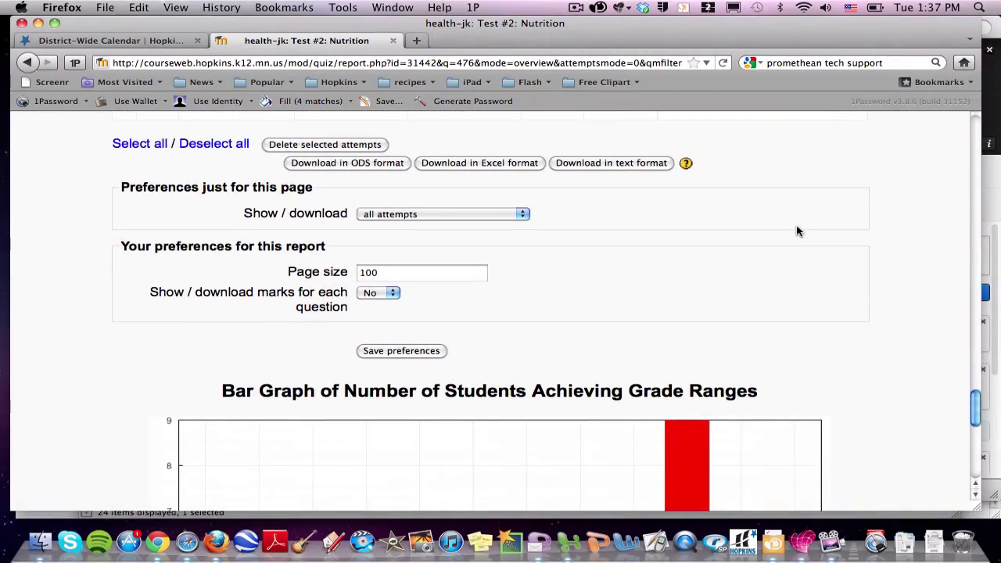
scroll(796, 231, down, 10)
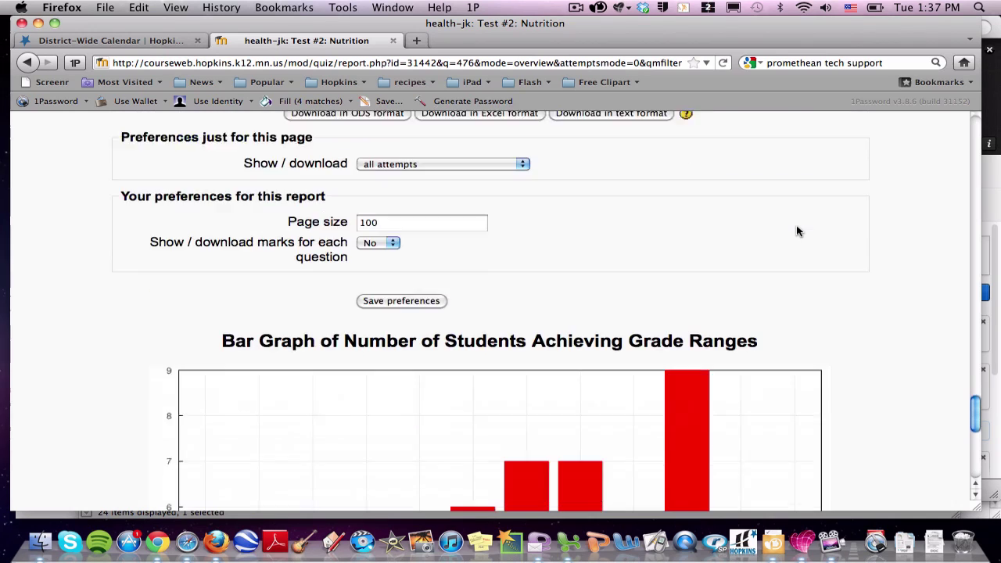
scroll(797, 231, down, 1)
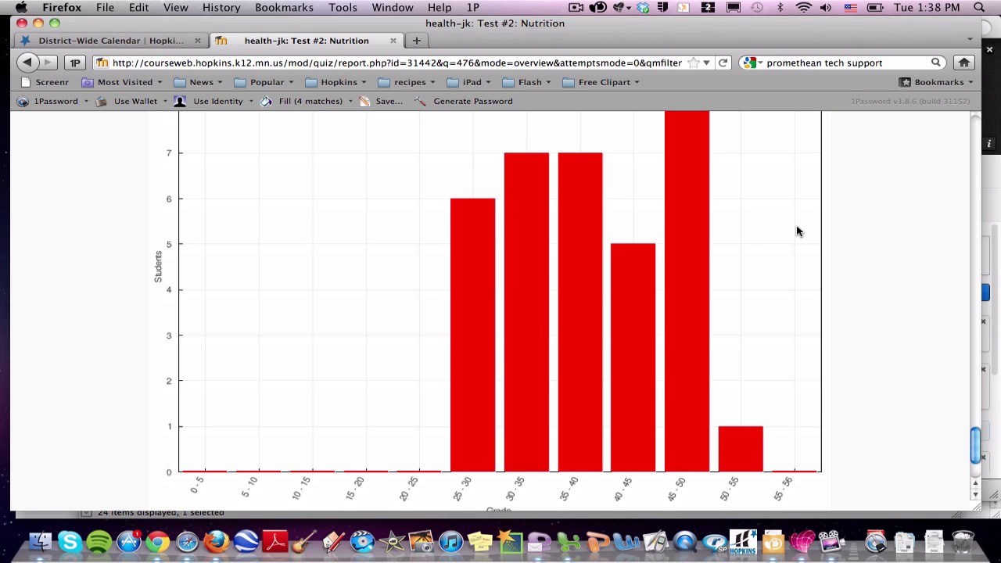
scroll(797, 232, up, 2)
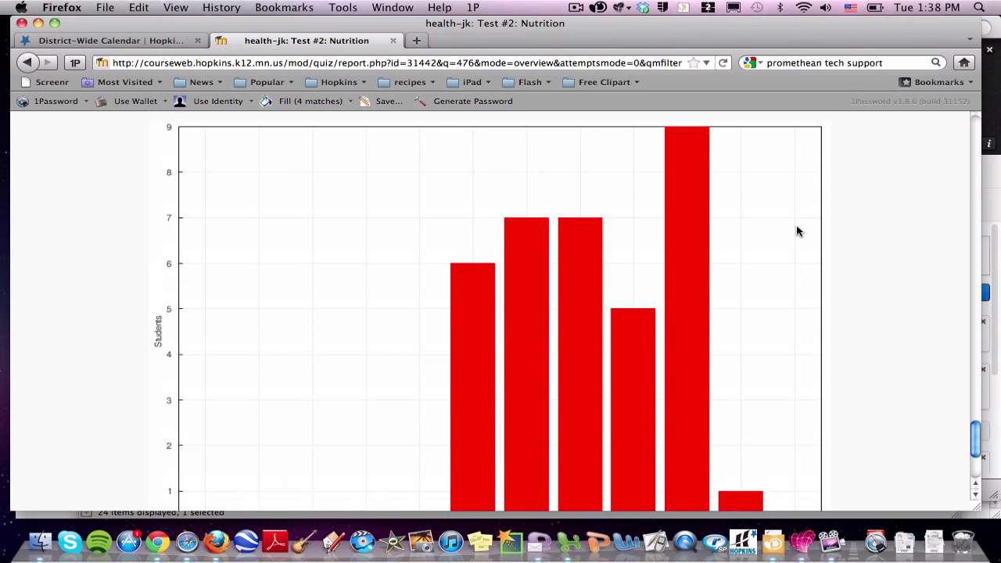
scroll(797, 232, up, 7)
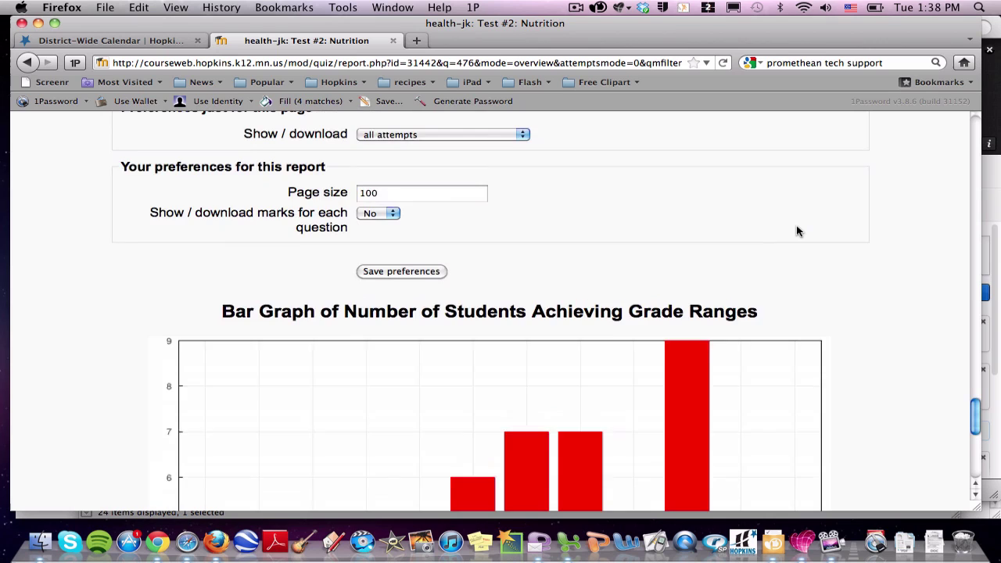
scroll(799, 230, up, 1)
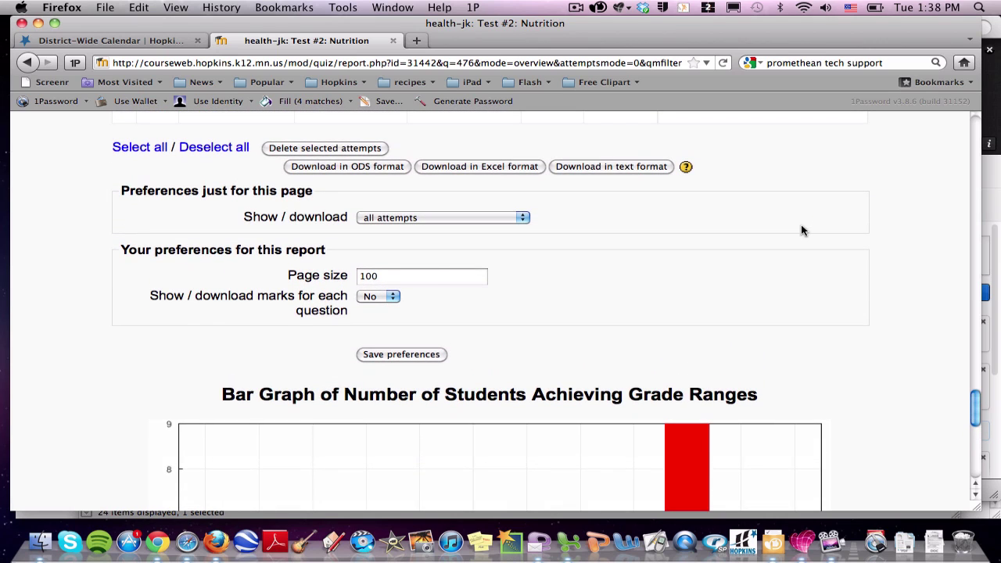
click(384, 296)
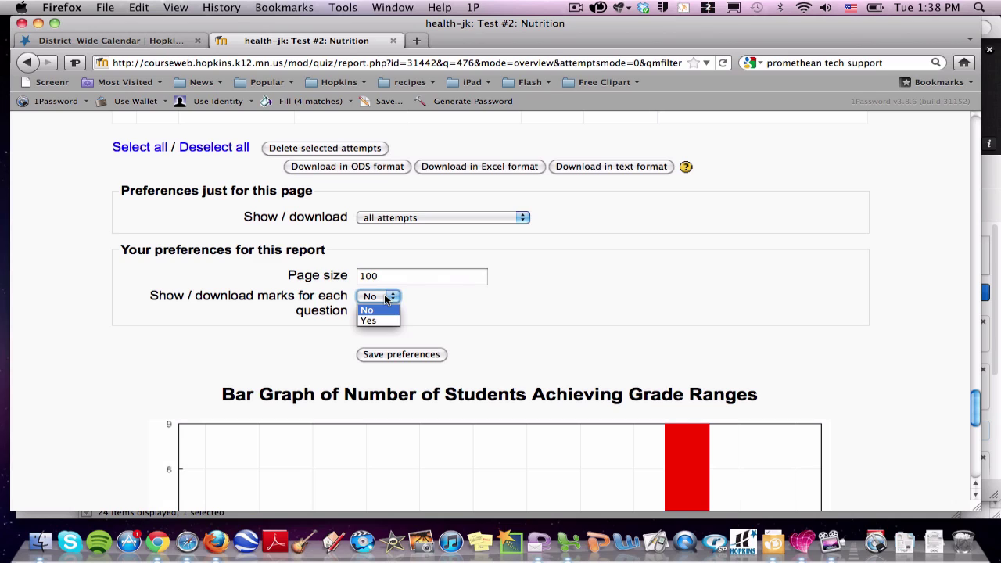
click(536, 320)
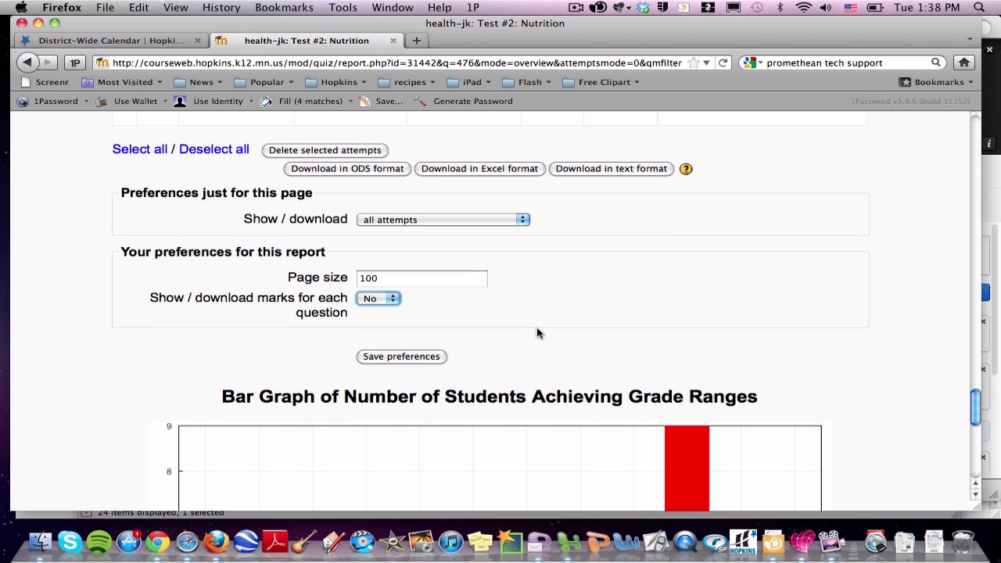
scroll(536, 333, up, 2)
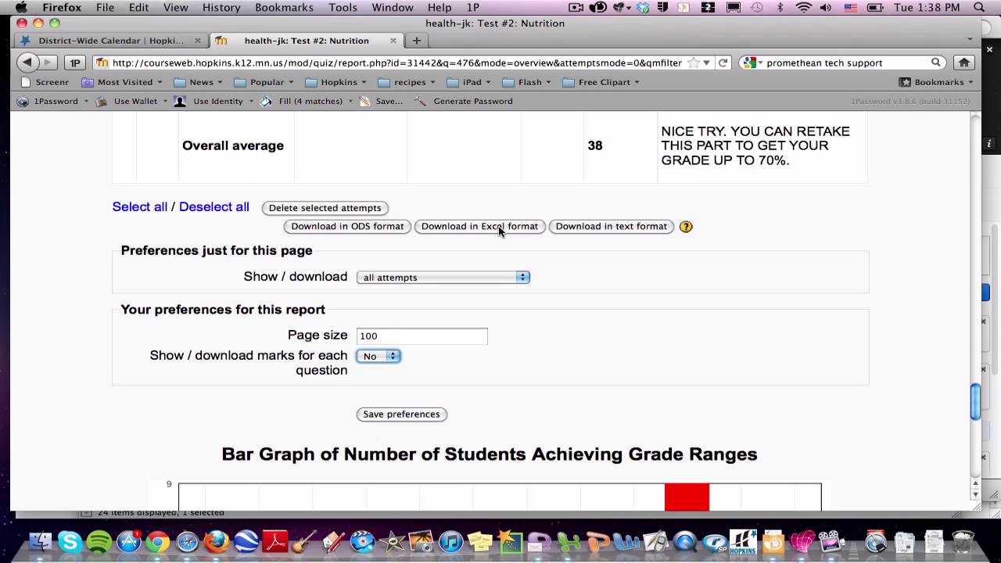
scroll(512, 179, up, 10)
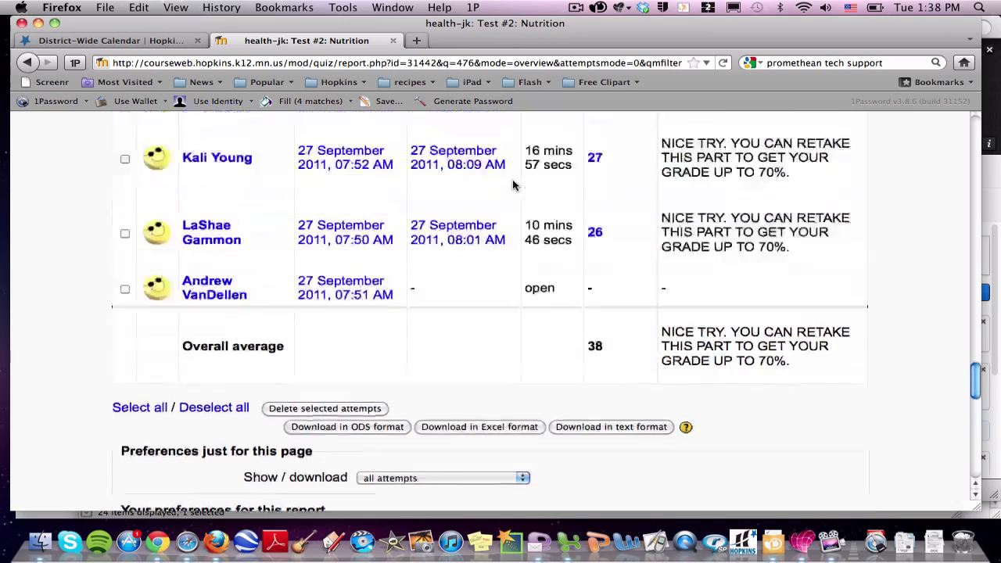
scroll(513, 186, up, 8)
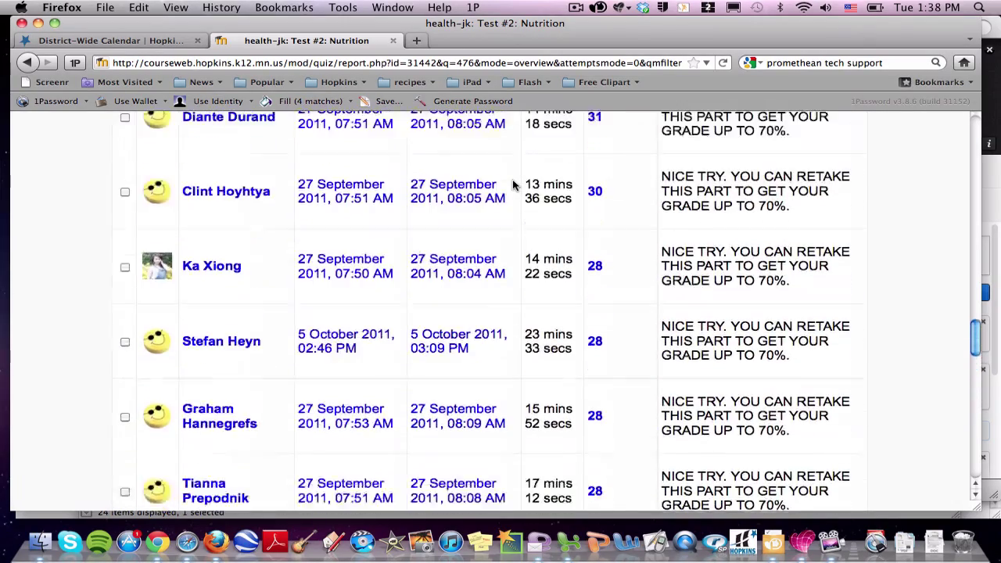
scroll(513, 185, up, 8)
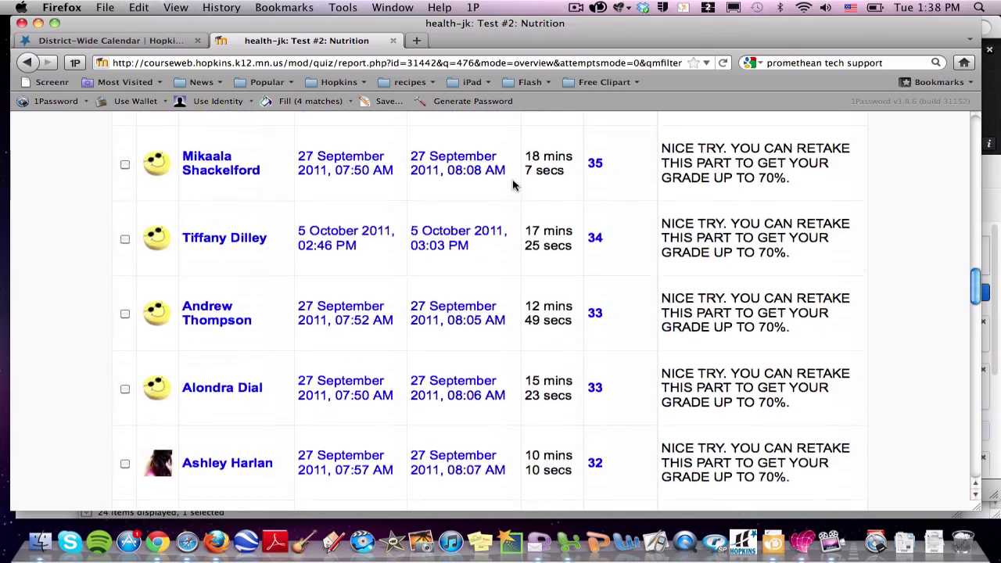
scroll(513, 185, up, 10)
scroll(514, 185, up, 10)
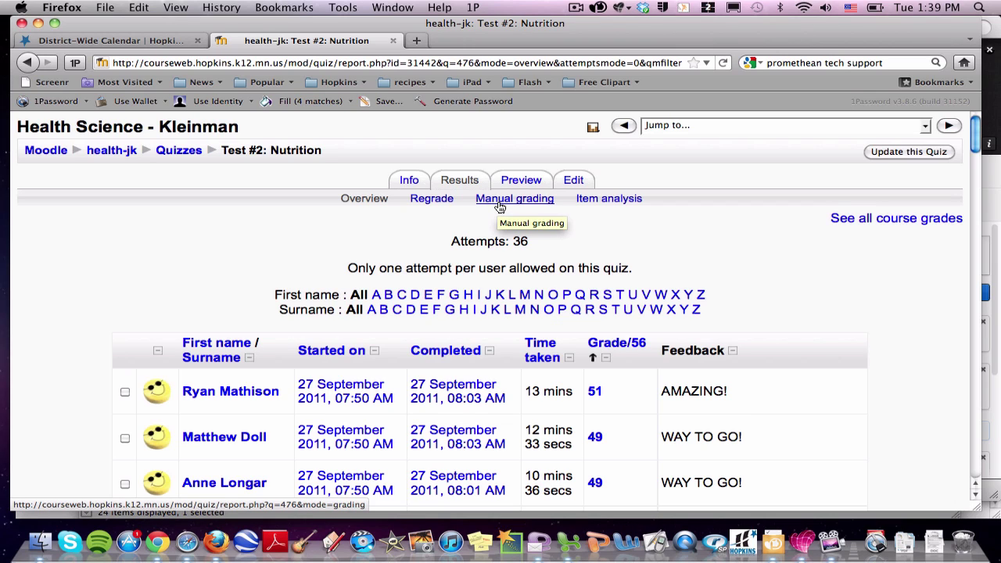
Open the Item Analysis Table for Test #2 and scroll through each question's answer counts and percent correct.
click(592, 200)
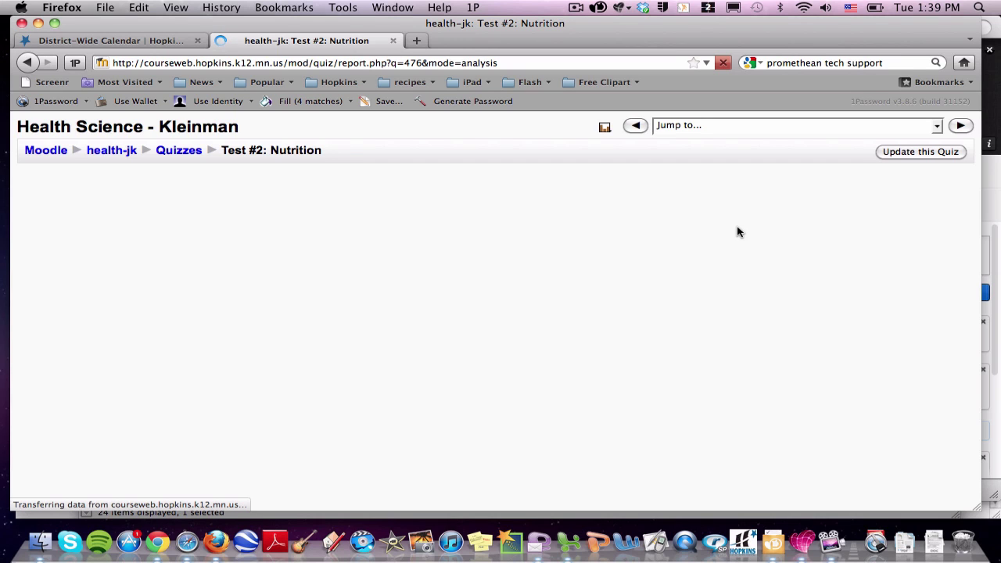
scroll(738, 231, down, 3)
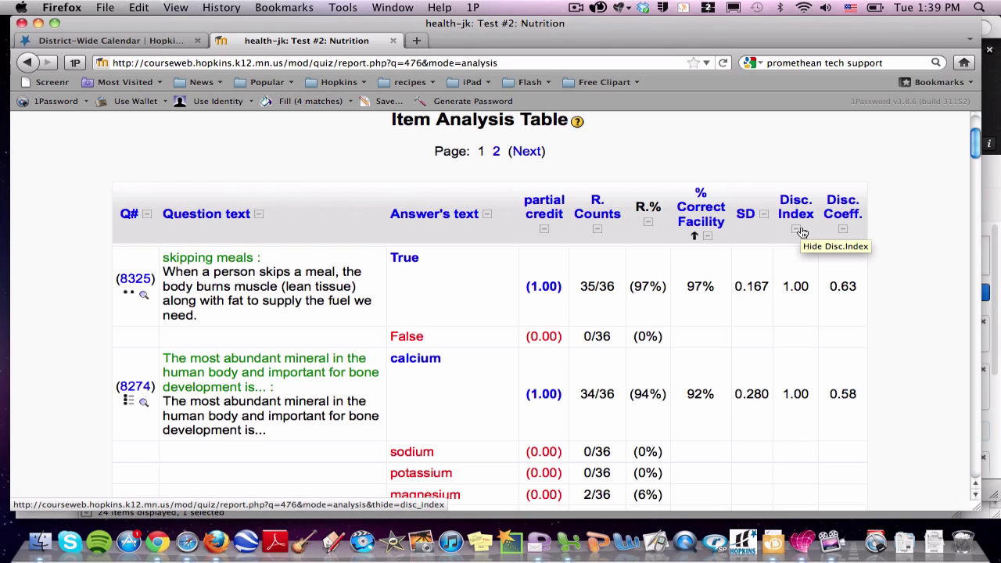
scroll(801, 231, down, 8)
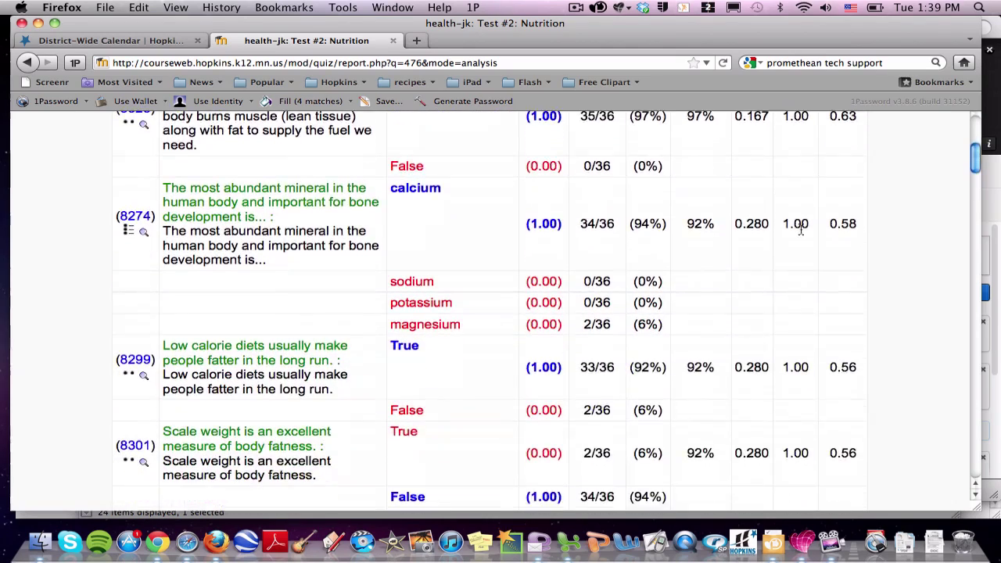
scroll(801, 231, down, 2)
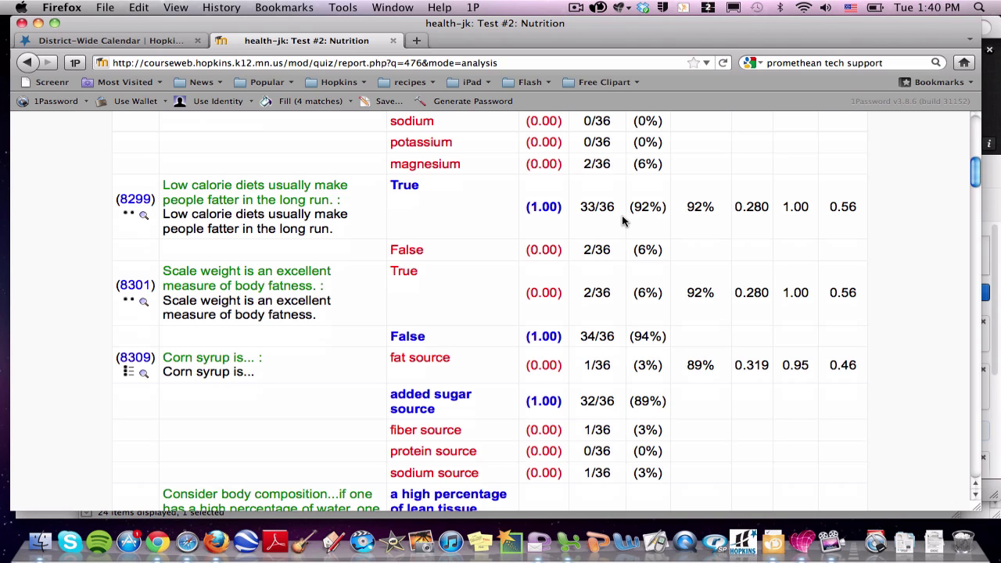
scroll(622, 215, up, 3)
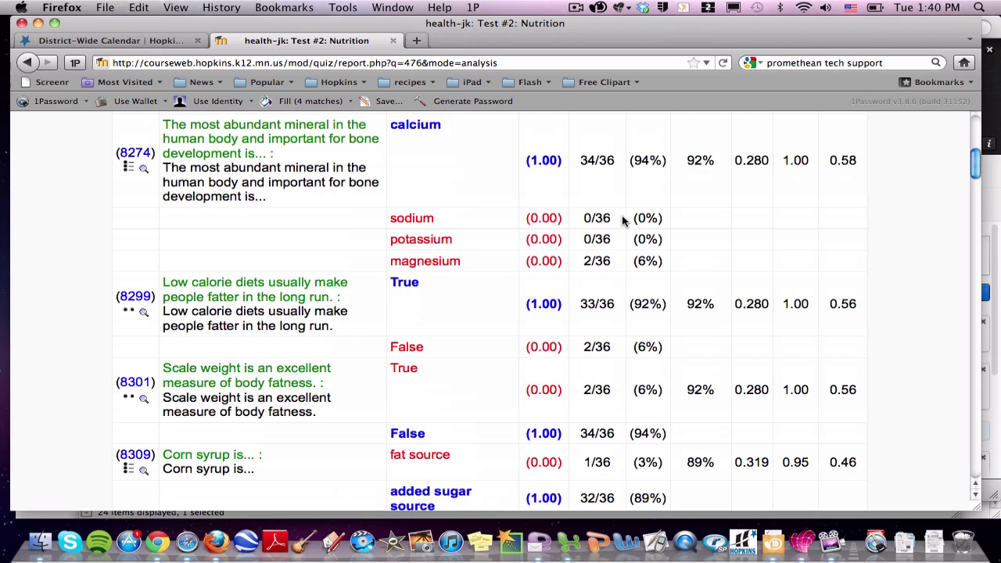
scroll(621, 215, up, 7)
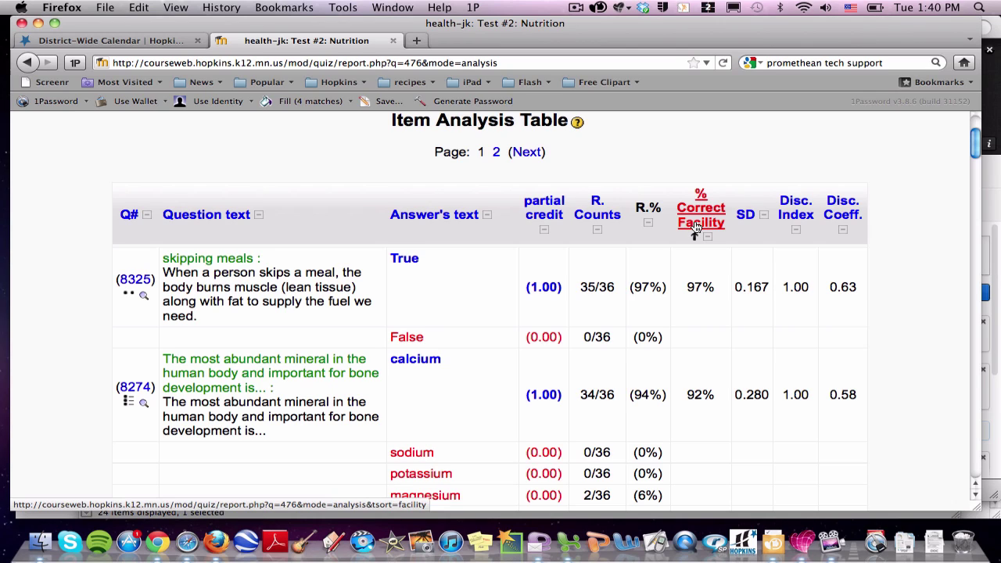
Sort the Item Analysis Table by % Correct Facility, lowest first, led by the 28% question.
click(697, 227)
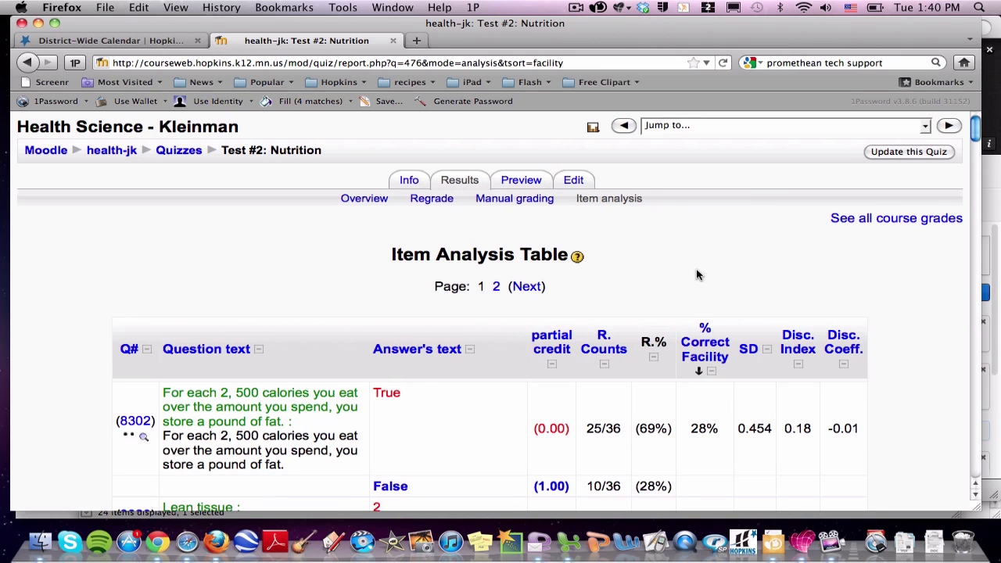
scroll(699, 274, down, 3)
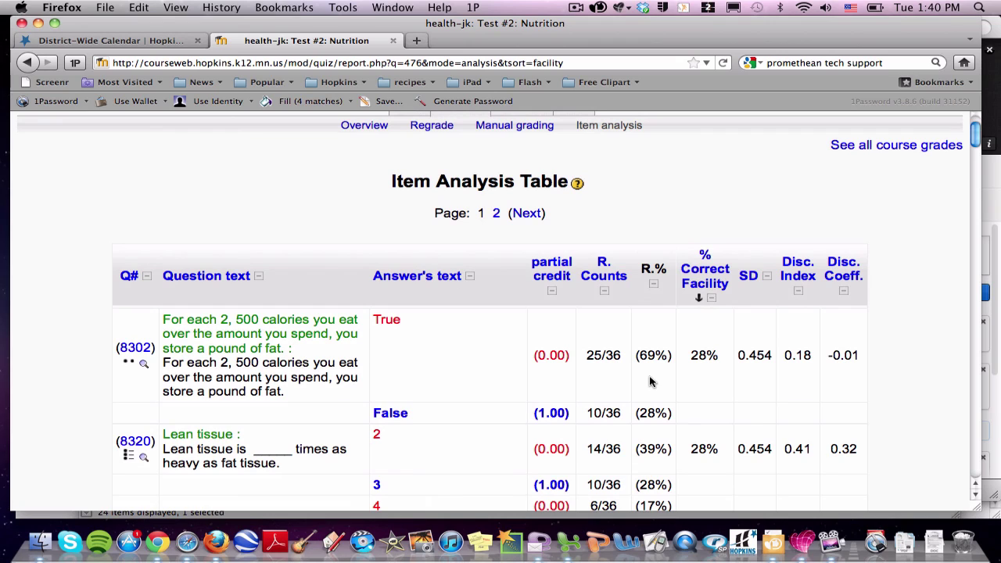
scroll(715, 218, up, 3)
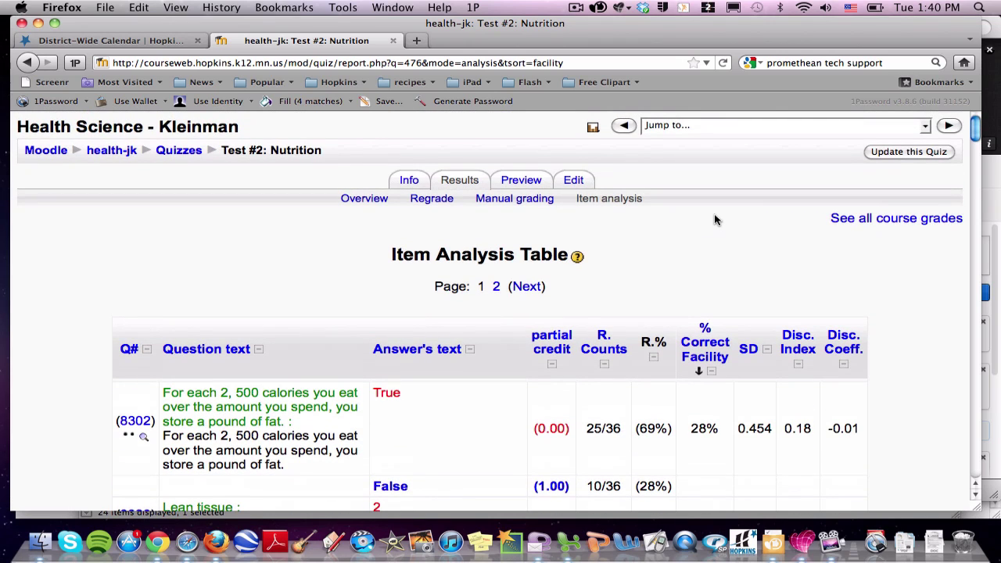